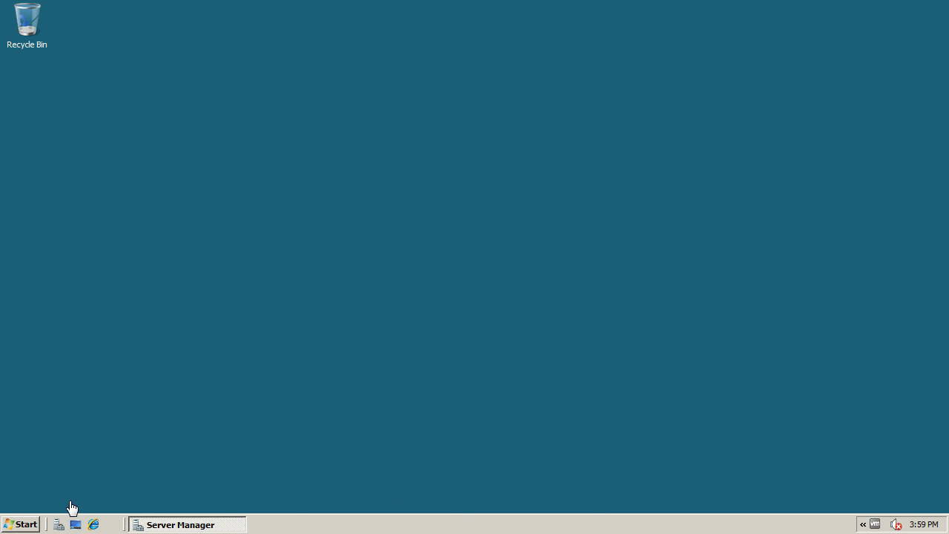
Open the shadow copy configuration for the QData (Q:) volume from the computer's drive list
left_click(28, 521)
left_click(27, 524)
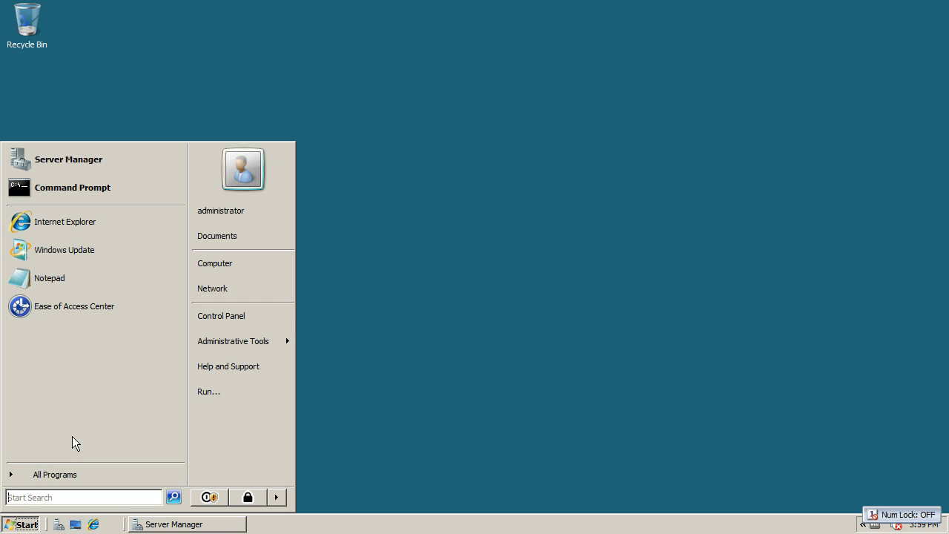
left_click(237, 267)
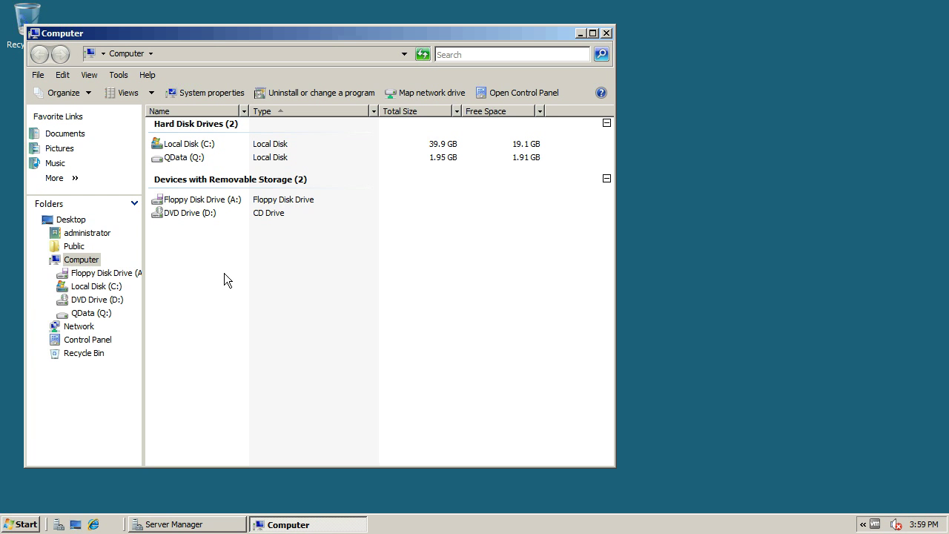
left_click(185, 157)
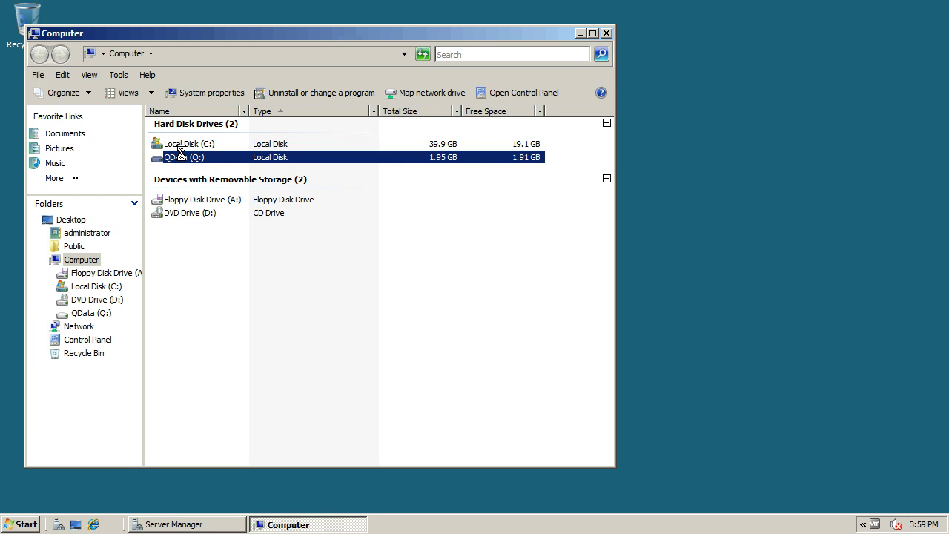
right_click(184, 155)
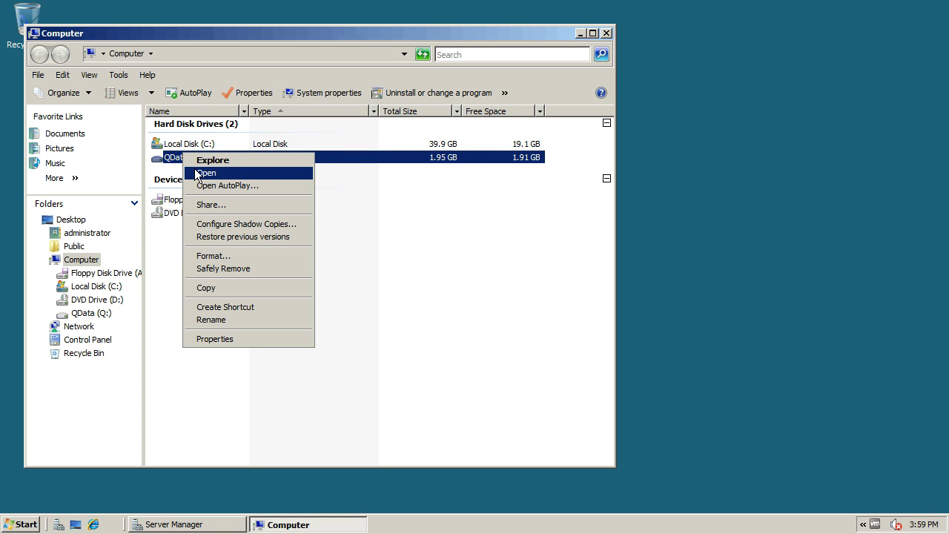
left_click(228, 224)
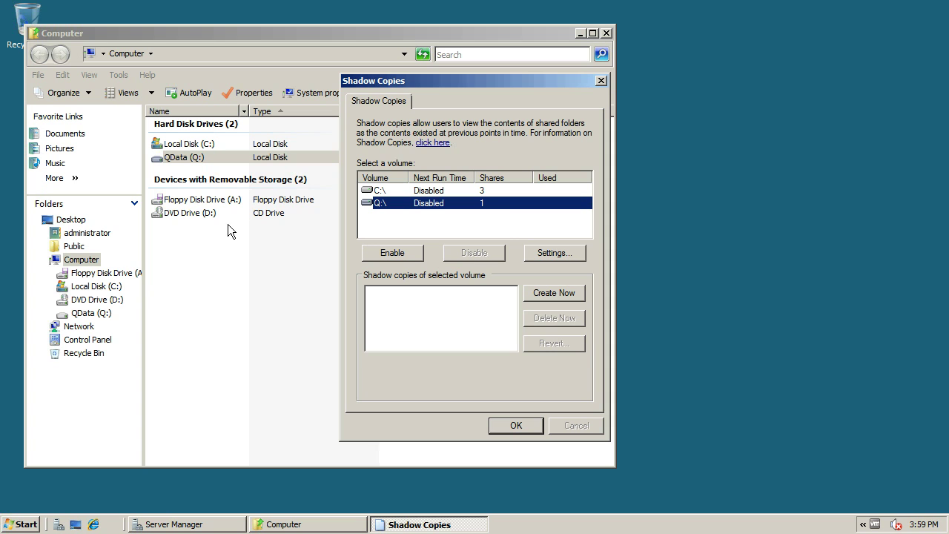
Add a new daily shadow copy schedule for the Q: volume that runs at 9:00 AM every 1 day
left_click(571, 252)
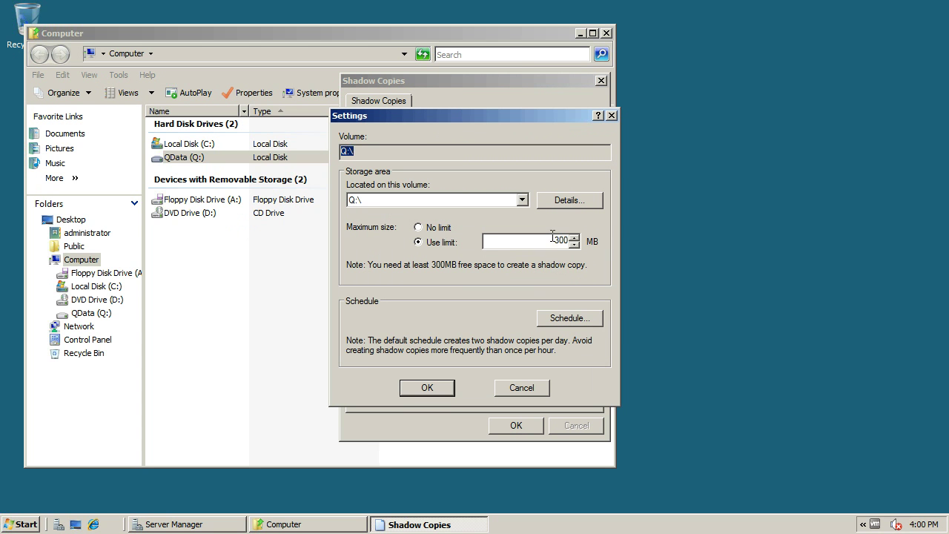
left_click(563, 314)
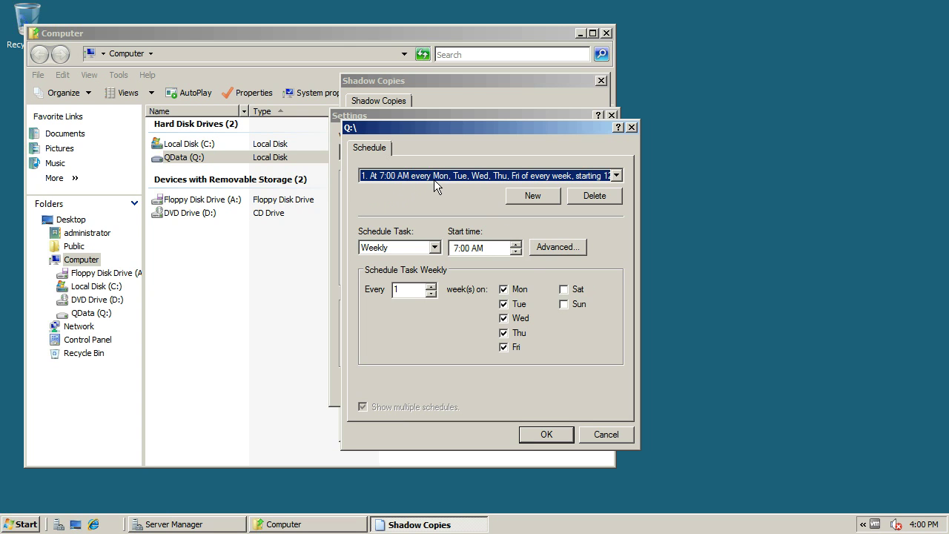
left_click(615, 175)
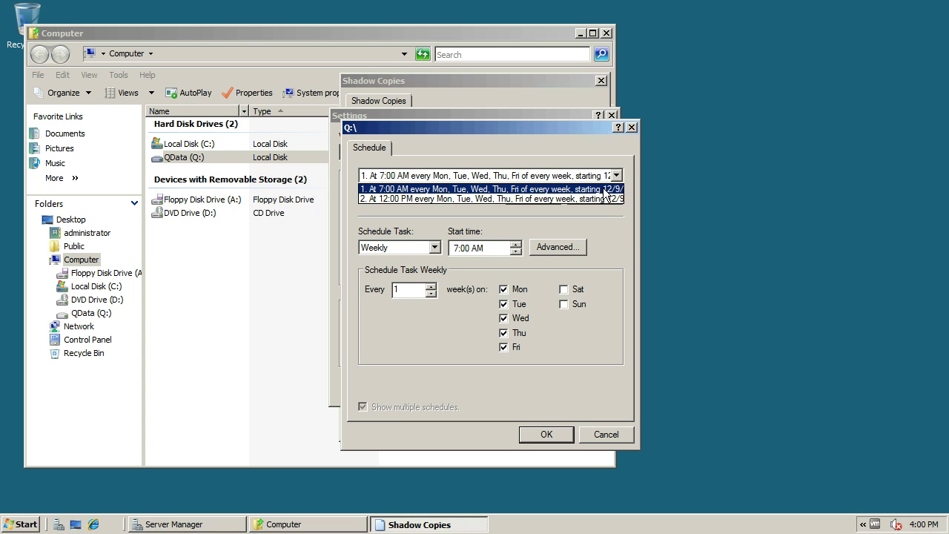
left_click(604, 189)
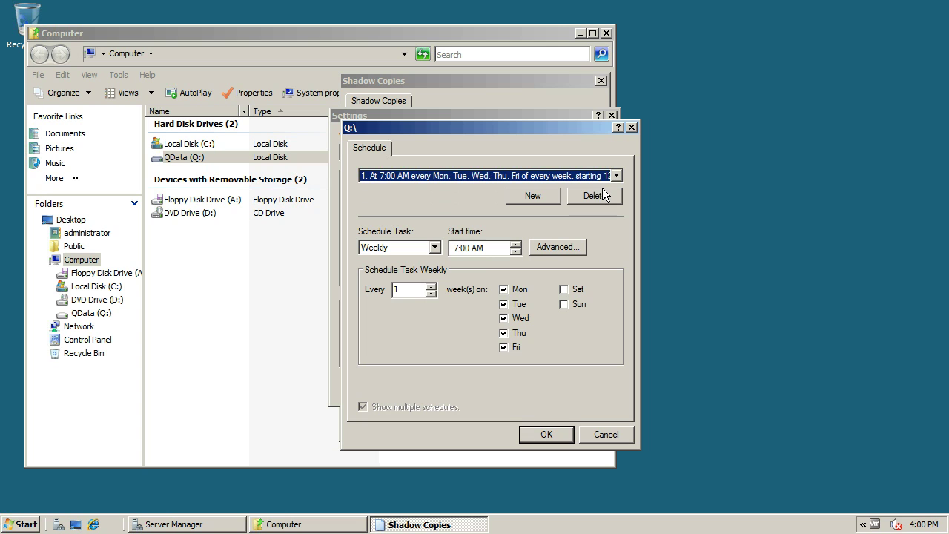
left_click(519, 205)
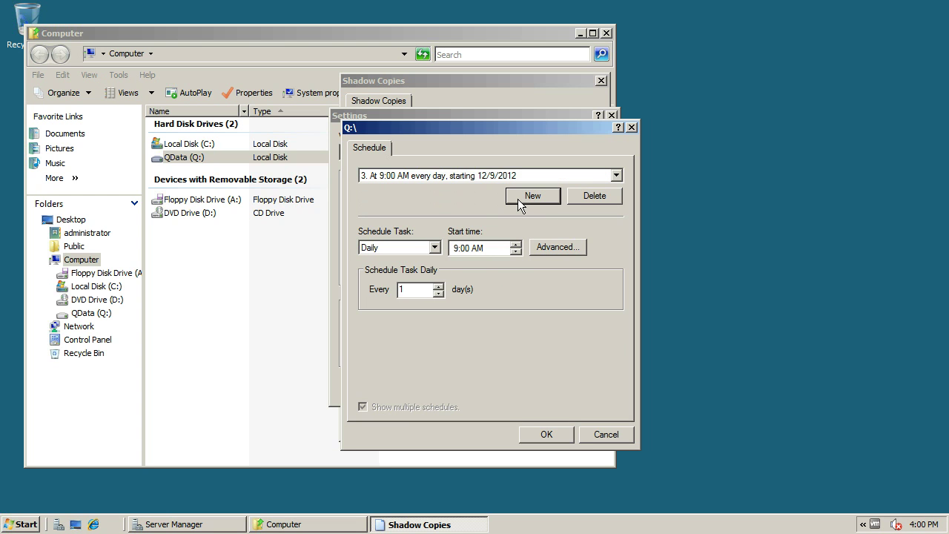
left_click(434, 247)
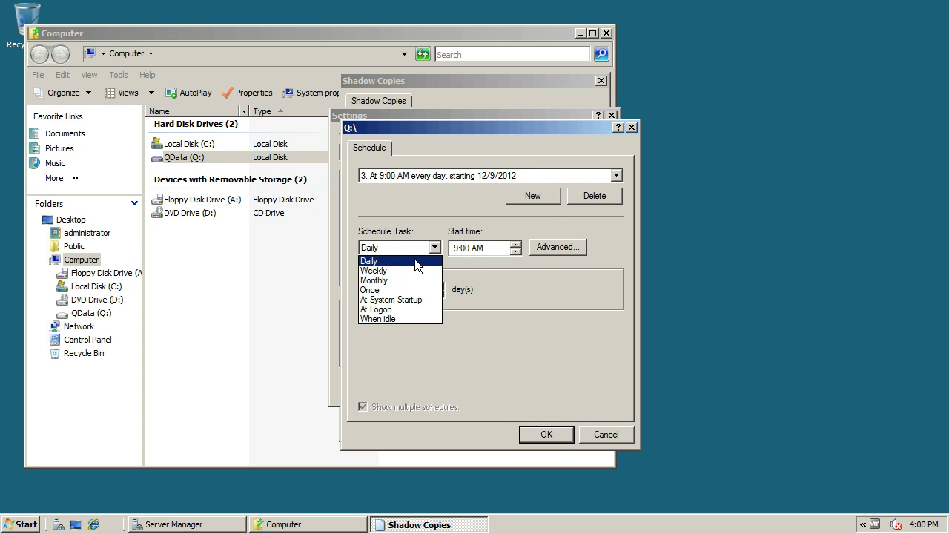
left_click(414, 260)
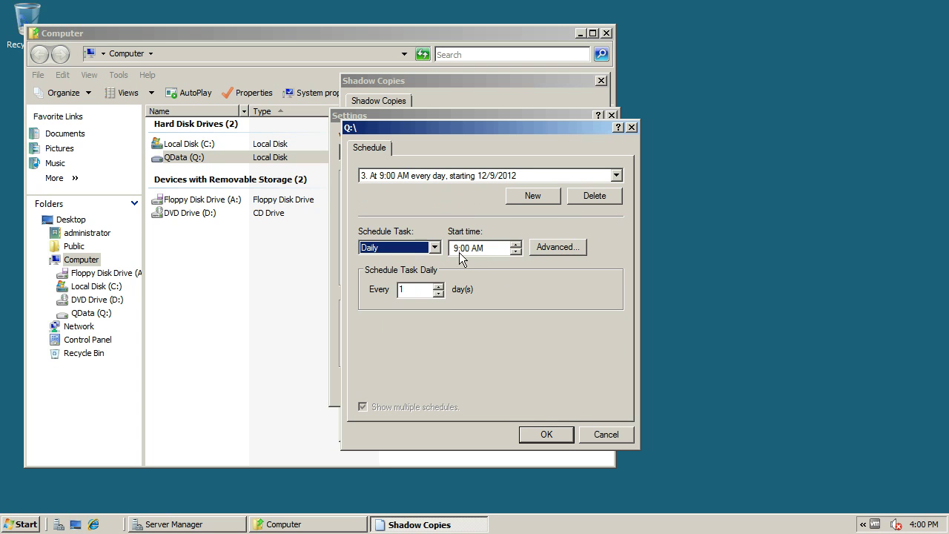
left_click(539, 247)
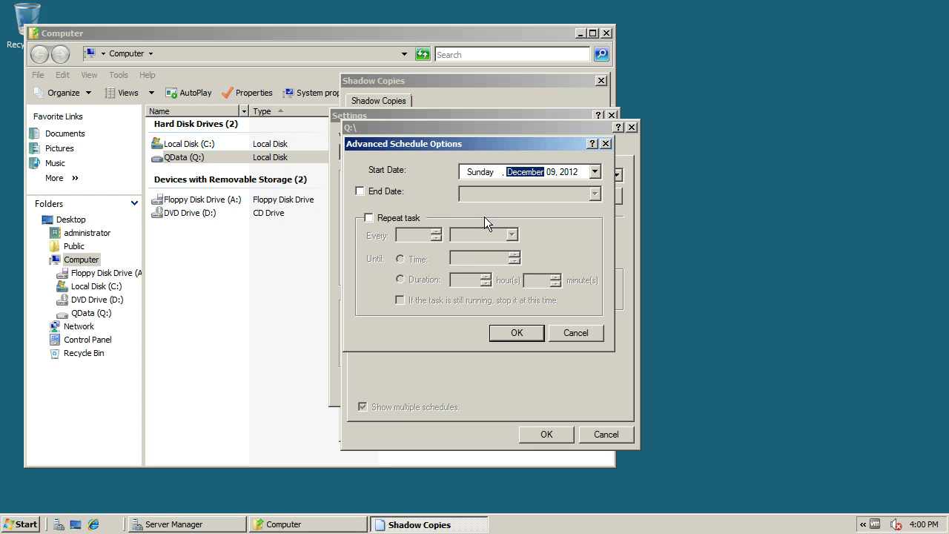
left_click(396, 219)
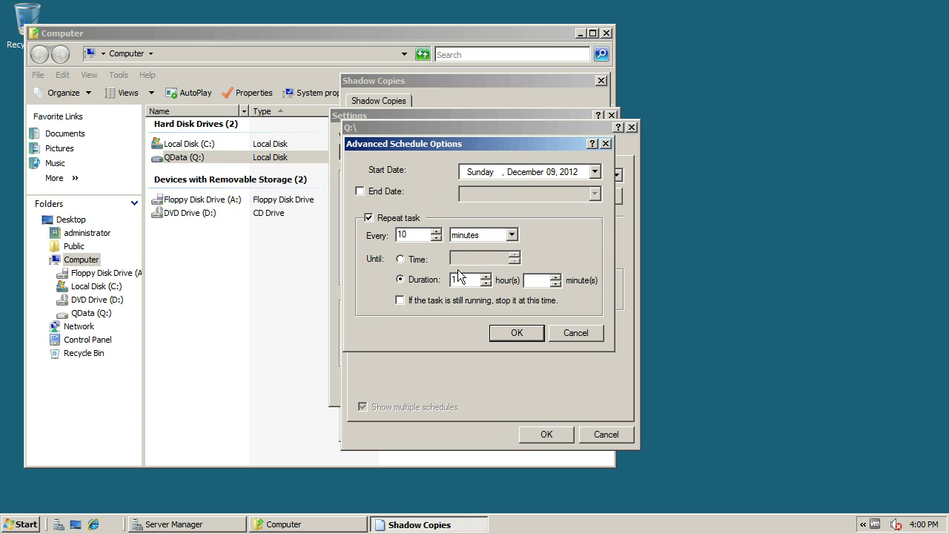
left_click(573, 333)
Switch to the weekday 7:00 AM schedule in the Q: schedule list and accept the schedule configuration
left_click(614, 176)
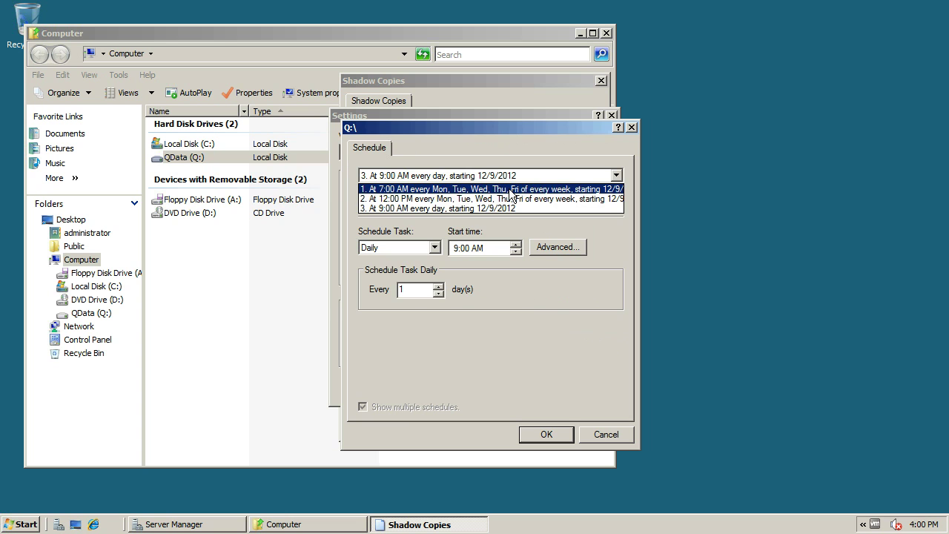
left_click(510, 194)
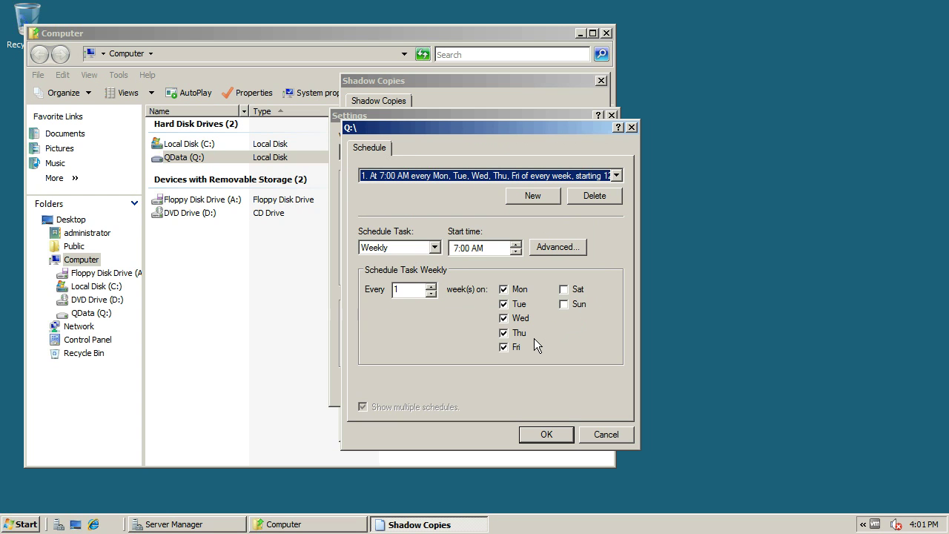
left_click(557, 434)
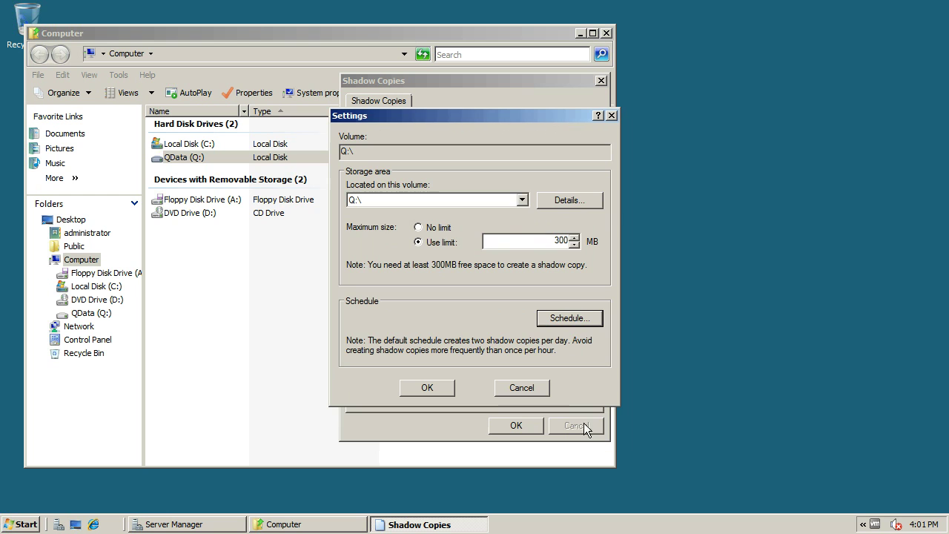
left_click(572, 317)
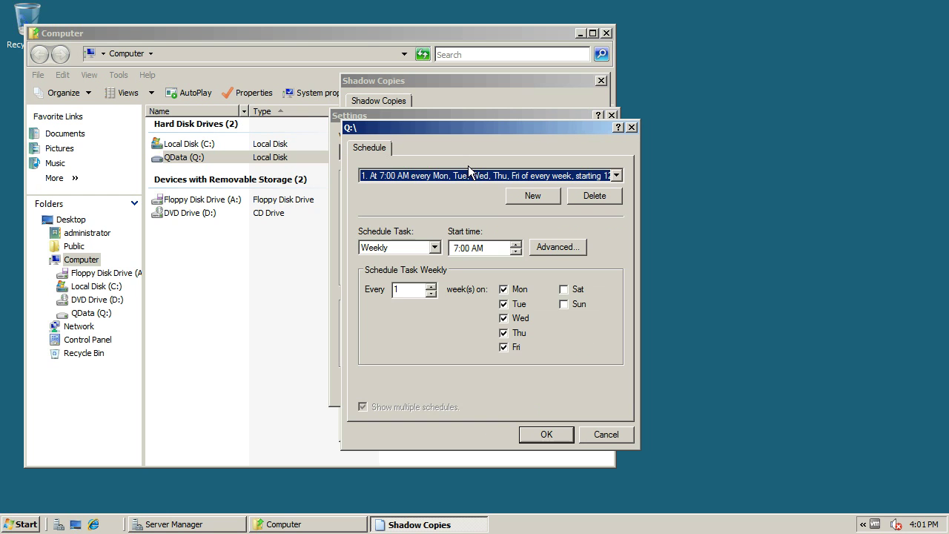
left_click(559, 435)
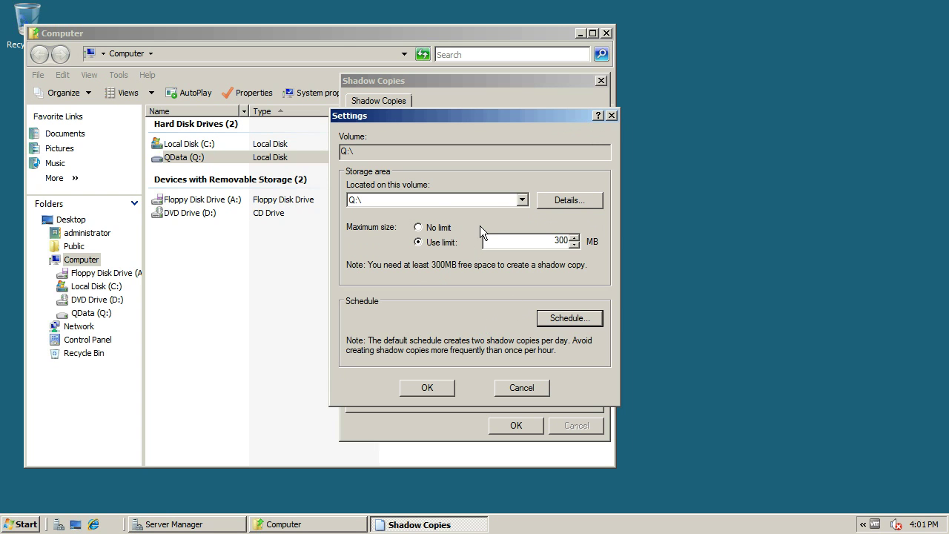
Check the storage area details for Q: and apply the shadow copy settings with the storage kept on Q:\
left_click(438, 200)
left_click(437, 201)
left_click(567, 200)
left_click(488, 363)
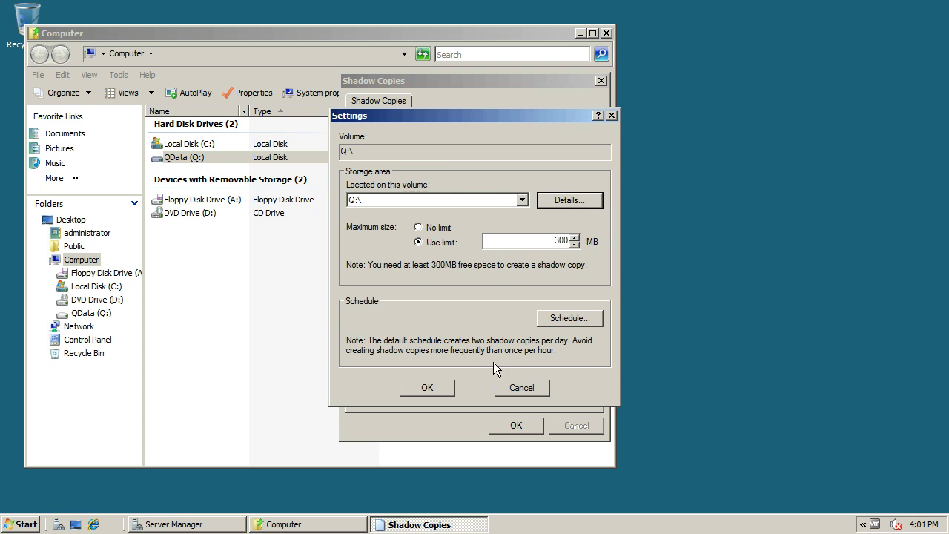
left_click(443, 384)
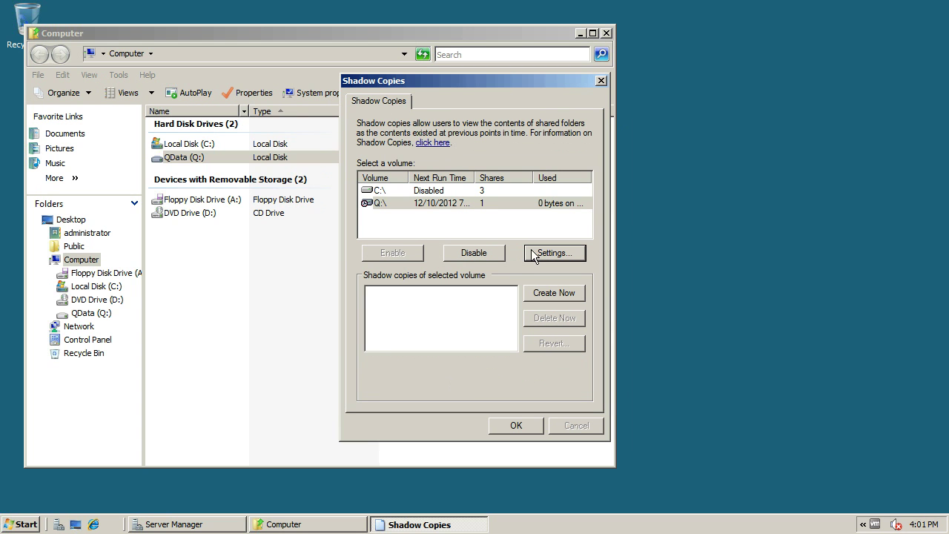
Review the Q: volume's shadow copy schedule, its advanced schedule options and the storage details
left_click(421, 205)
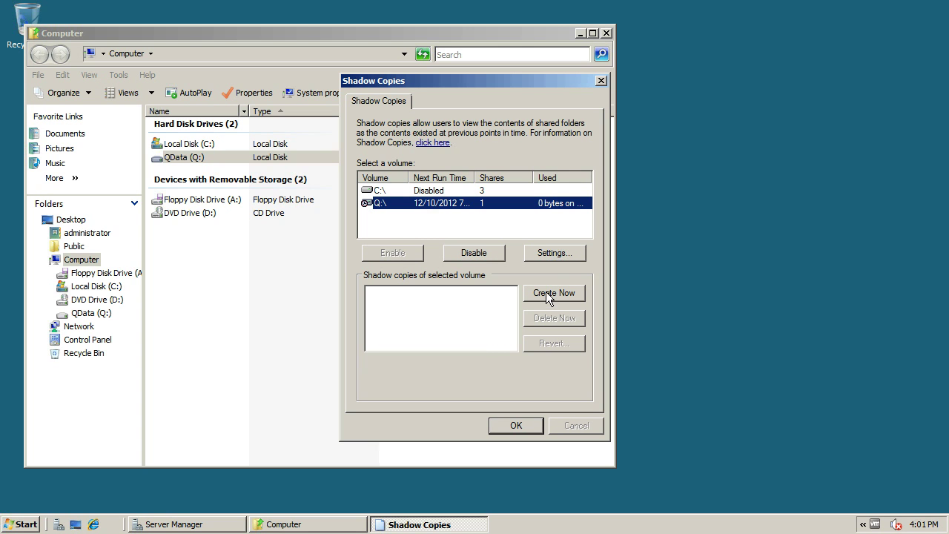
left_click(553, 252)
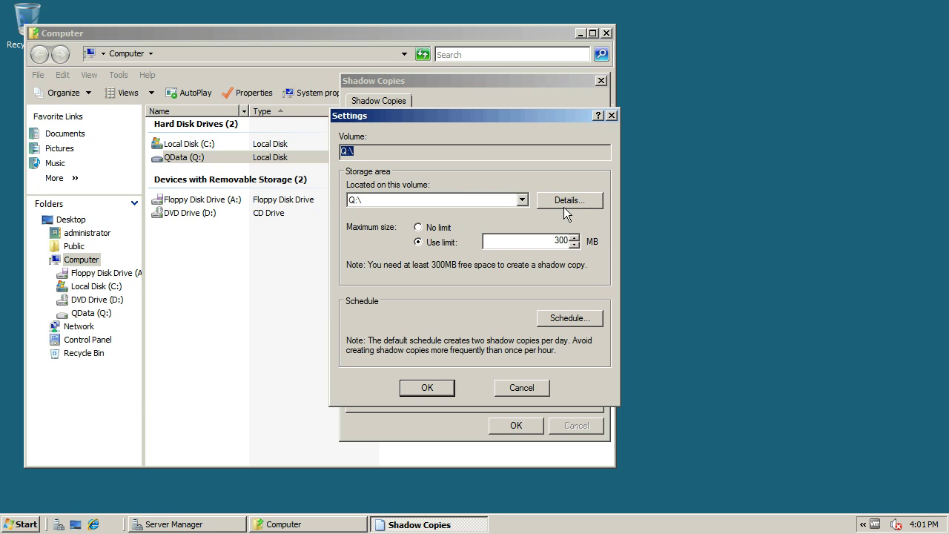
left_click(574, 324)
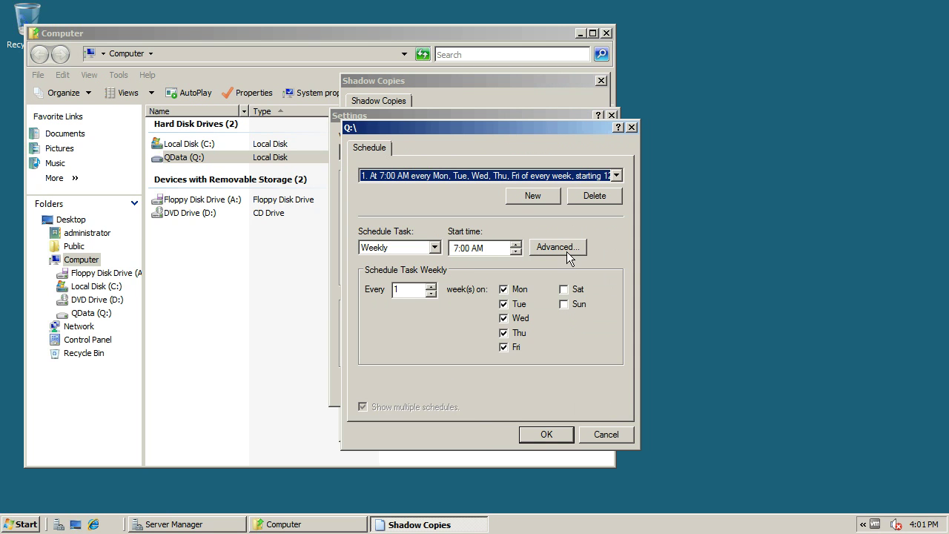
left_click(563, 250)
left_click(573, 334)
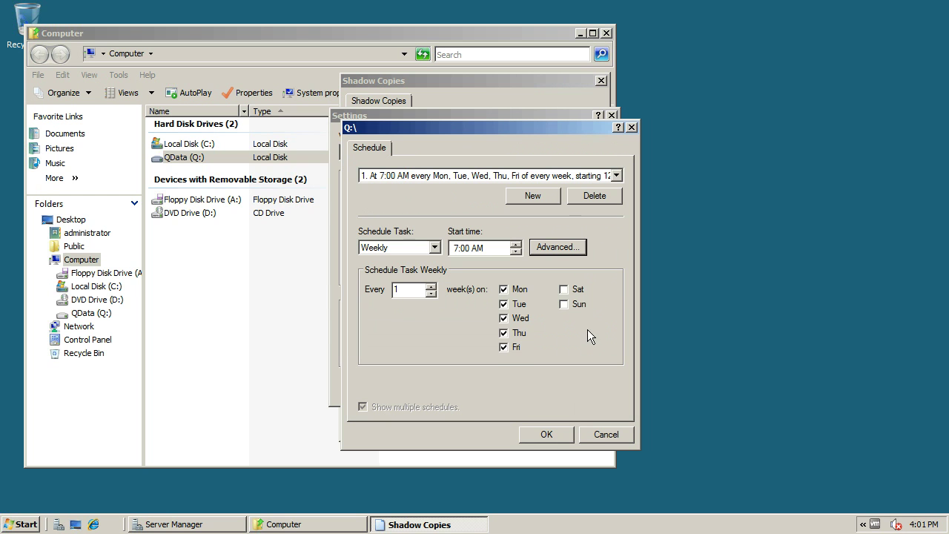
left_click(554, 438)
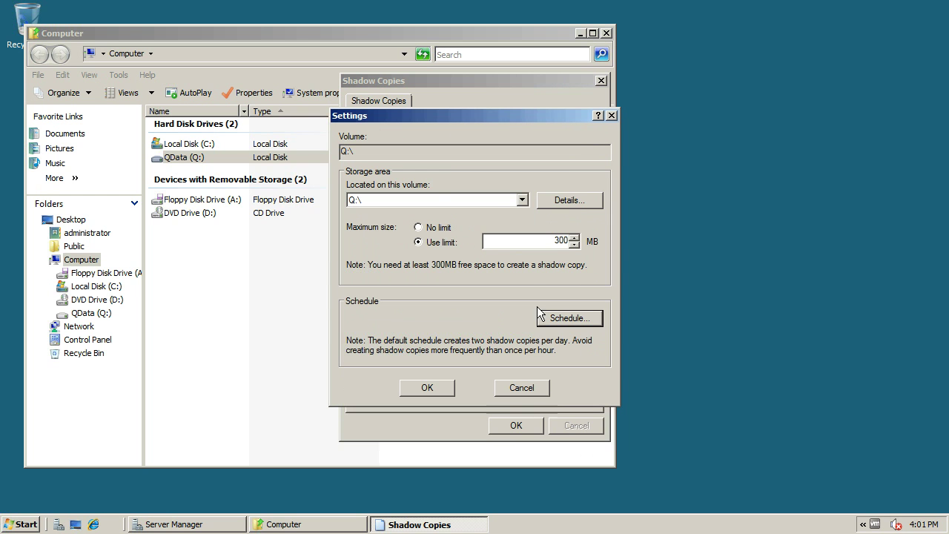
left_click(559, 206)
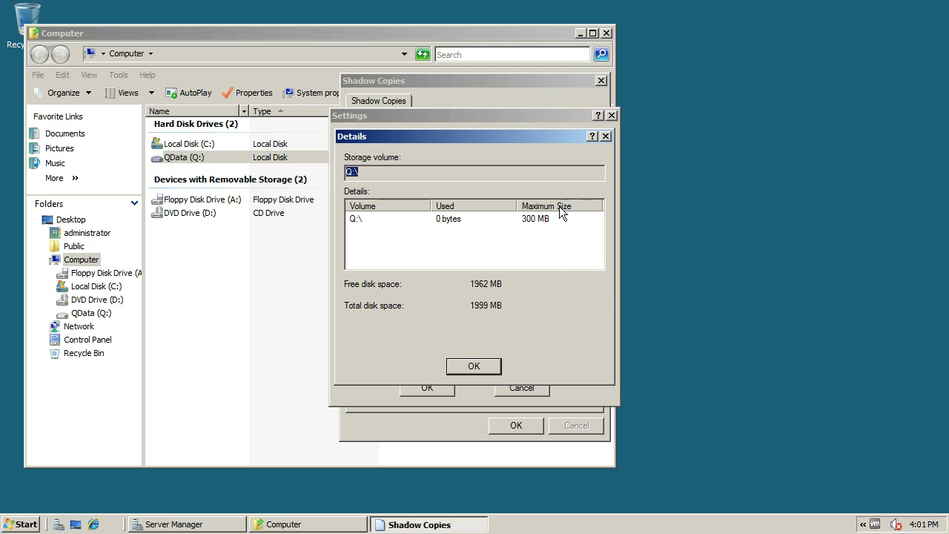
left_click(486, 365)
left_click(435, 391)
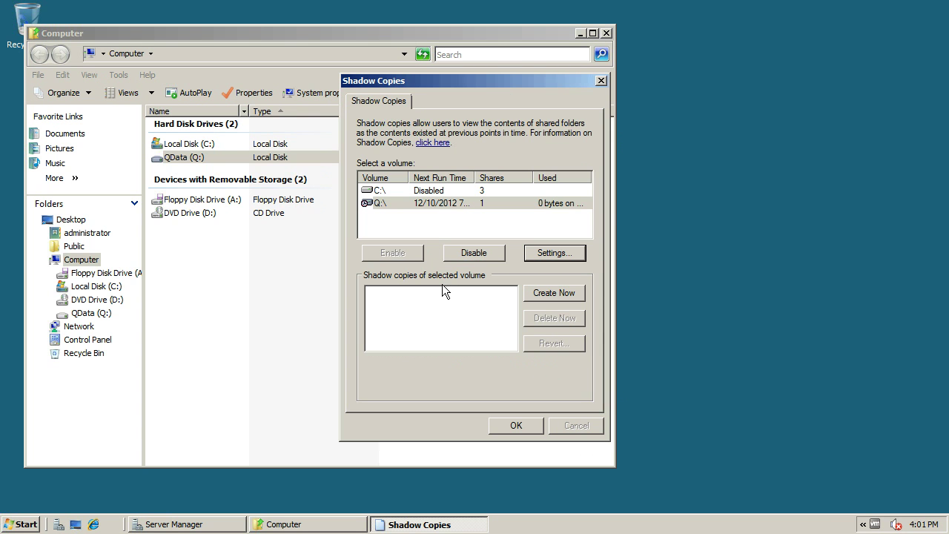
Create a shadow copy of the Q: volume immediately
left_click(416, 203)
left_click(417, 191)
left_click(417, 203)
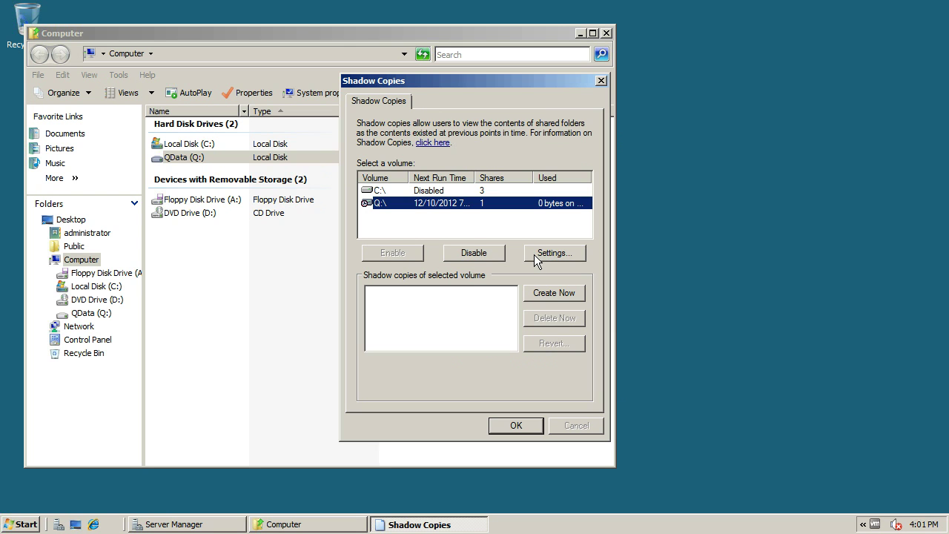
left_click(552, 295)
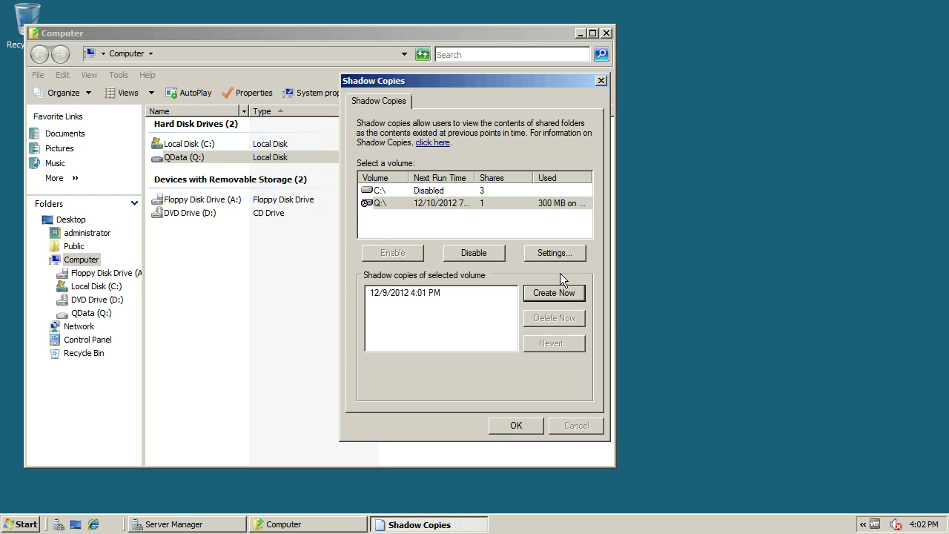
Revert the Q: volume to its 12/9/2012 4:01 PM shadow copy and confirm the volume revert
left_click(442, 202)
left_click(414, 293)
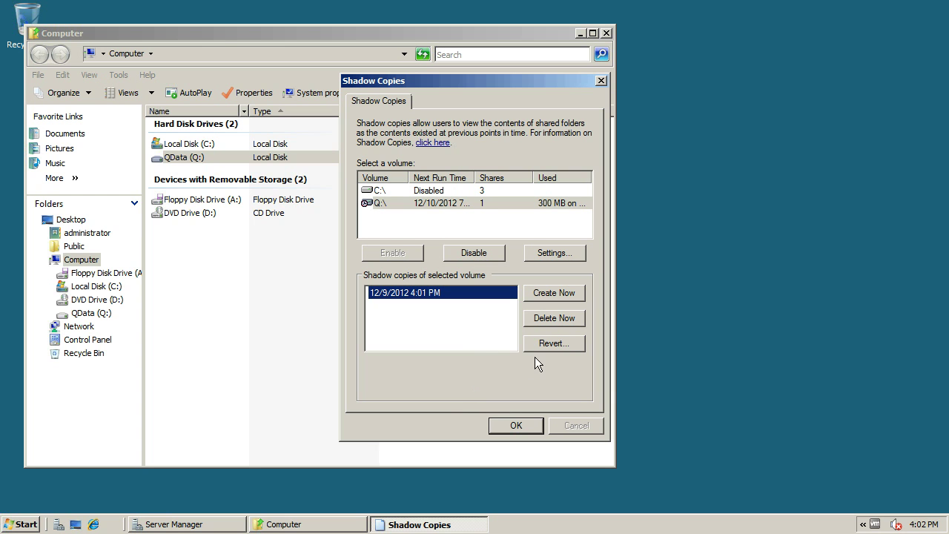
left_click(551, 346)
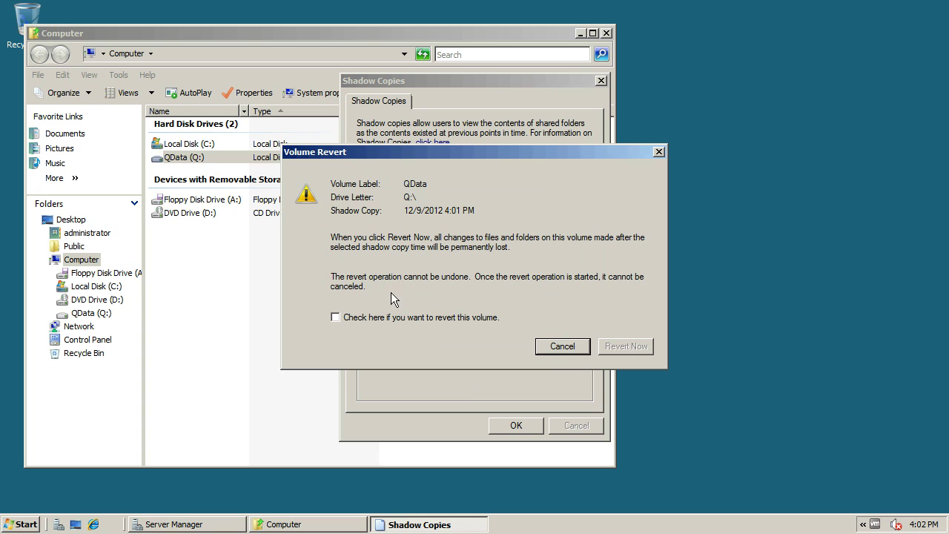
left_click(395, 318)
left_click(618, 346)
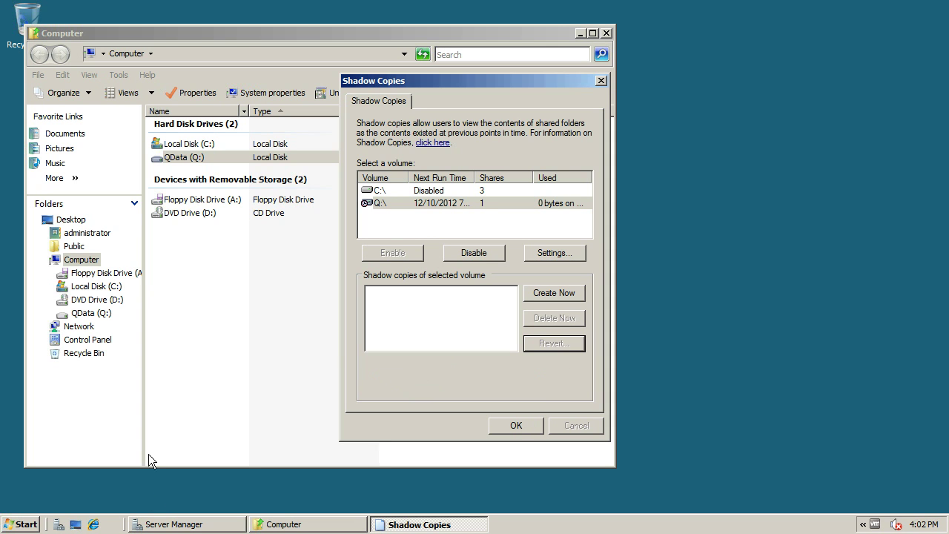
Open the Shared folder on the QData (Q:) drive
left_click(22, 524)
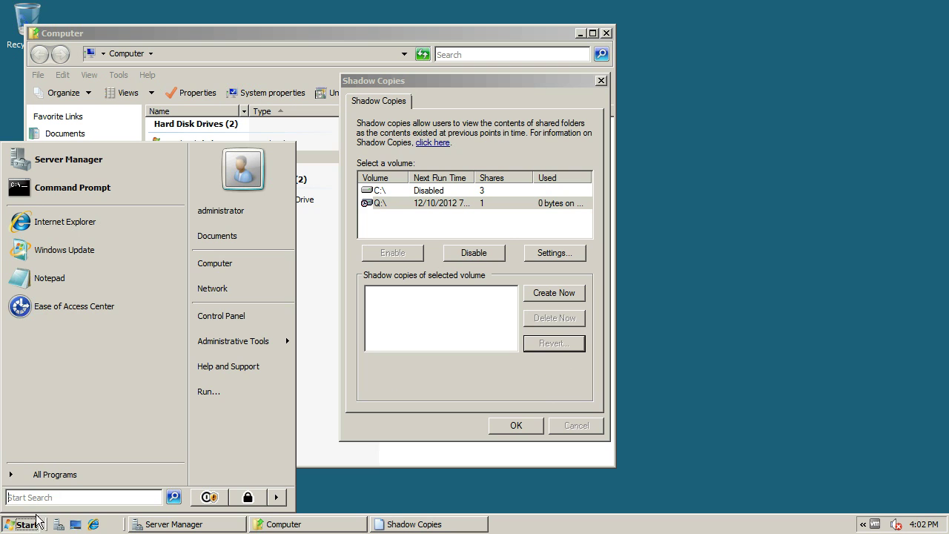
left_click(226, 272)
double_click(205, 166)
double_click(178, 127)
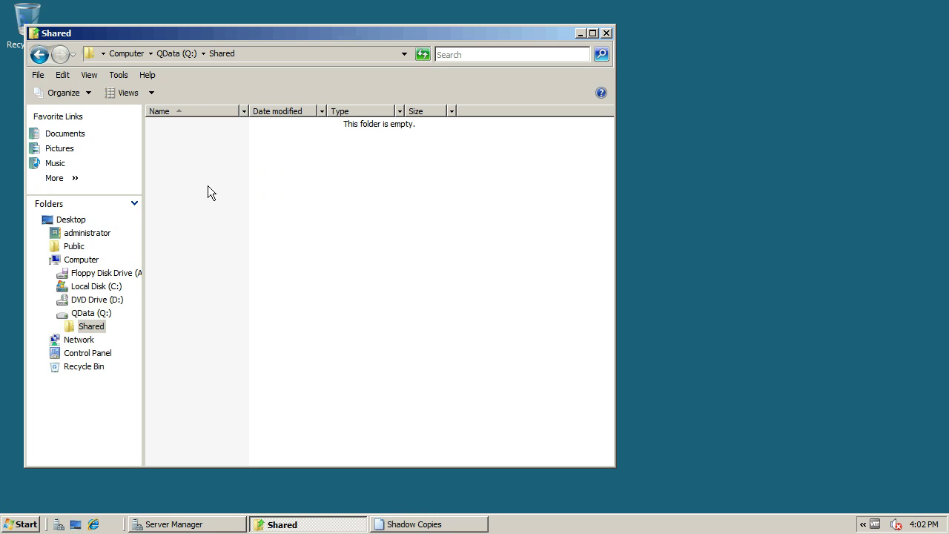
Create a text document in the empty Shared folder on the Q: drive and name it Test
right_click(229, 215)
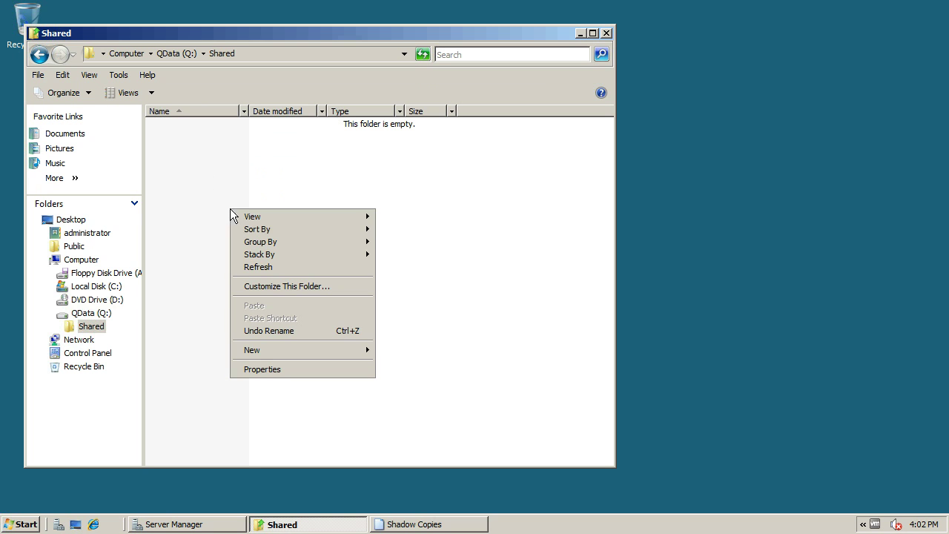
mouse_move(306, 350)
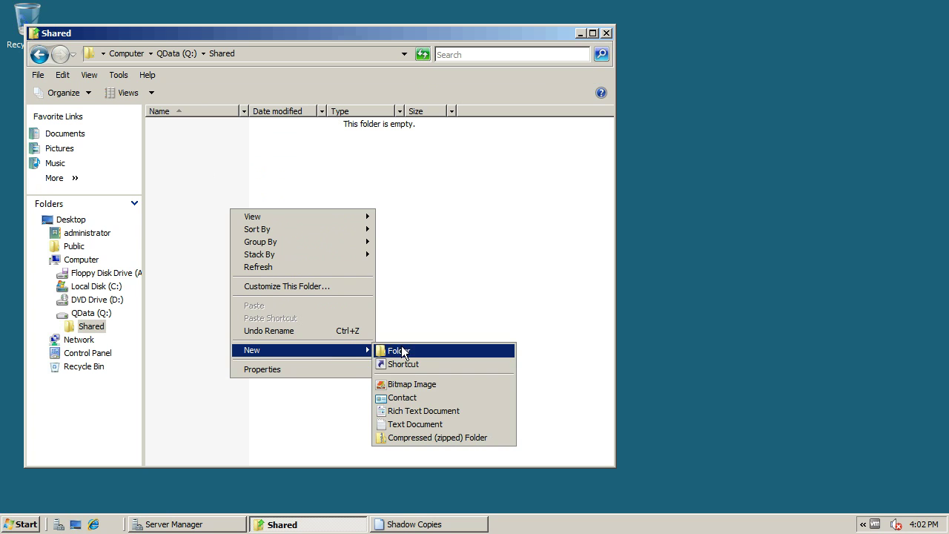
left_click(420, 422)
type("T")
key("Return")
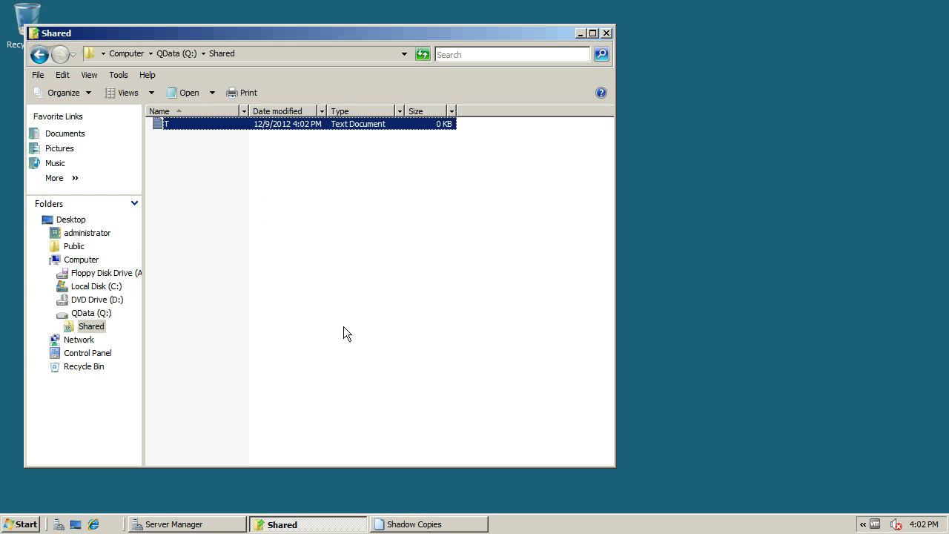
right_click(179, 125)
left_click(231, 279)
type("Test")
left_click(218, 272)
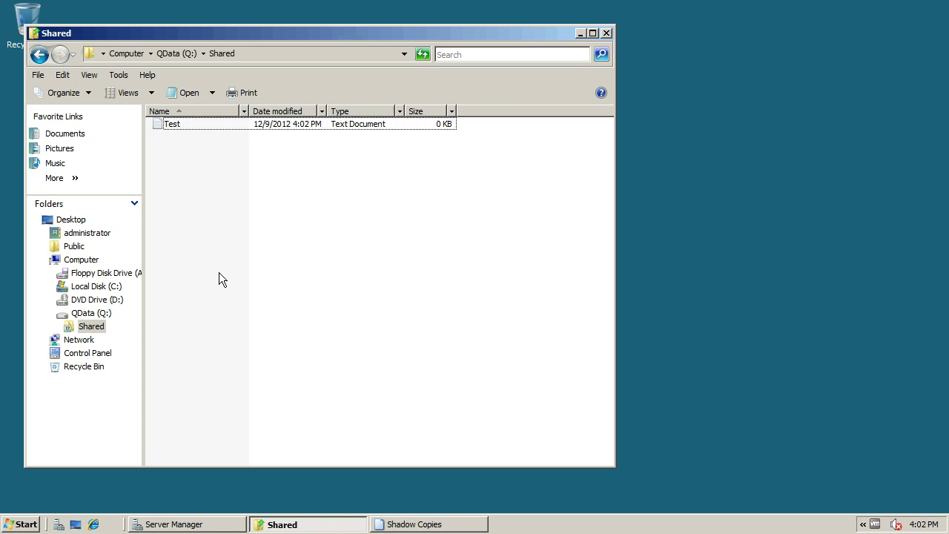
Open the Test document, enter the text "Test", and close it with the changes saved
double_click(202, 124)
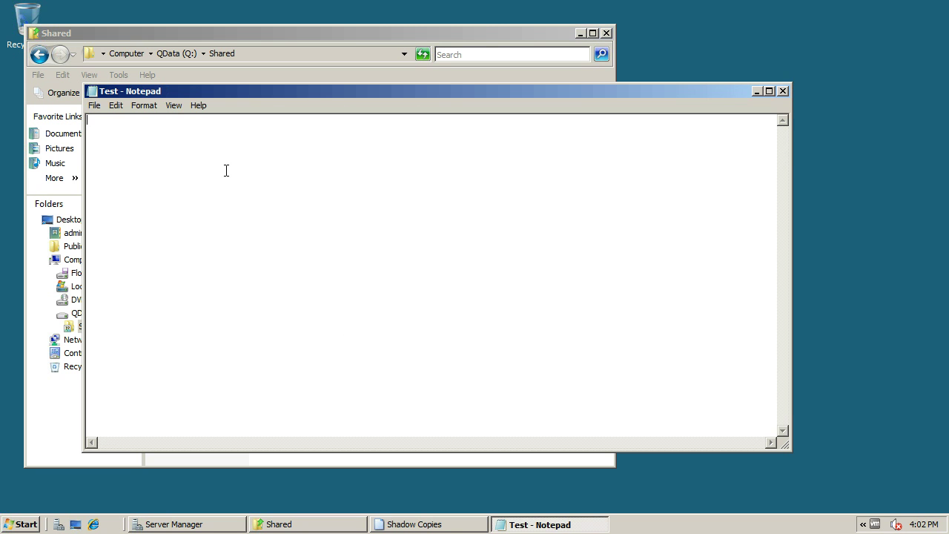
type("Test")
left_click(783, 91)
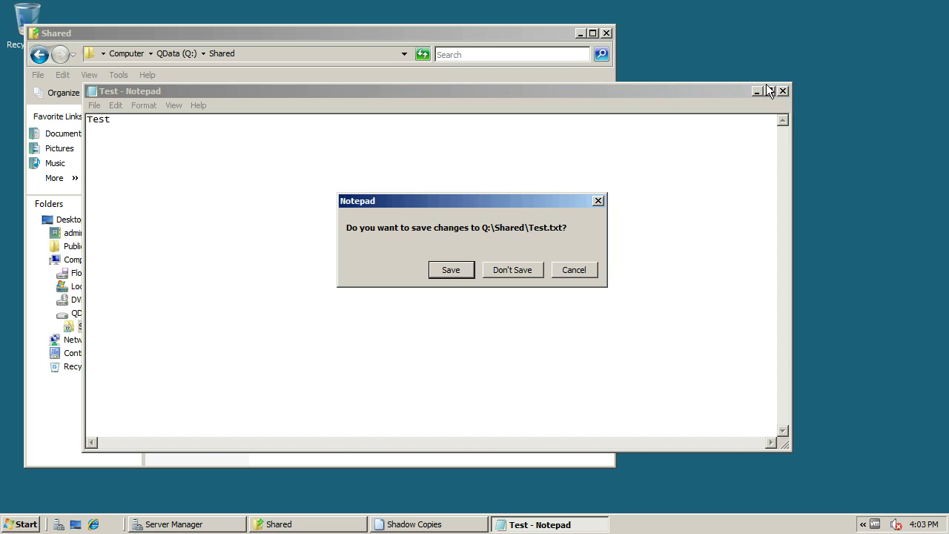
left_click(452, 270)
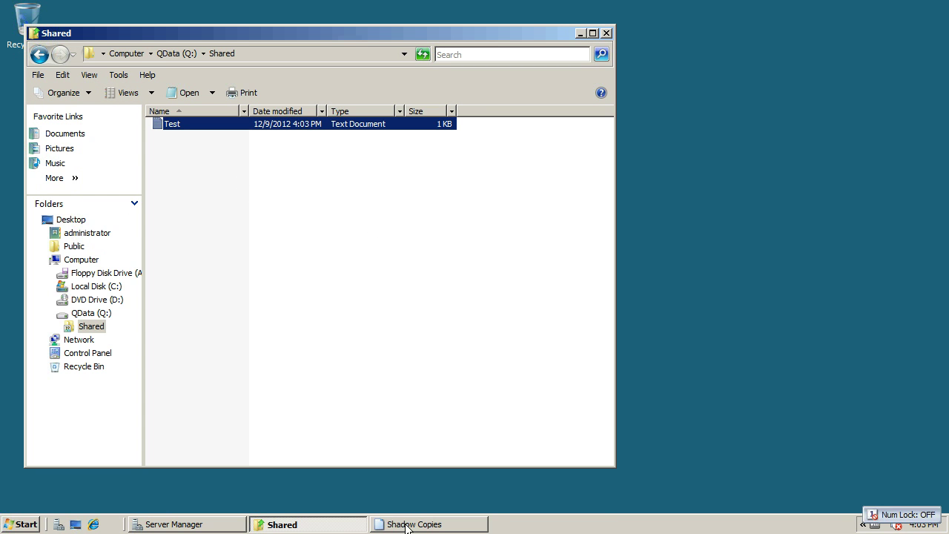
Check the Q: volume's shadow copies, then permanently delete the Test document from the Shared folder
left_click(412, 524)
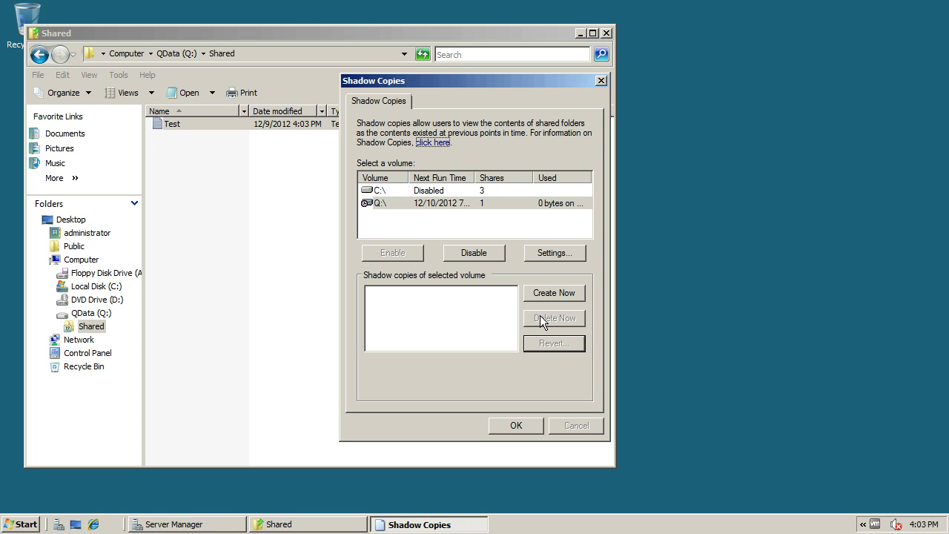
left_click(423, 204)
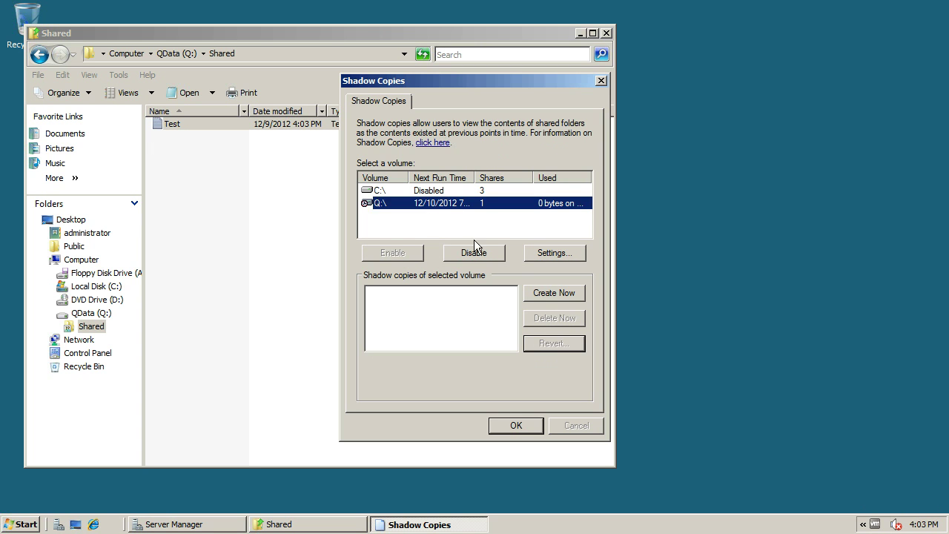
left_click(223, 127)
double_click(218, 124)
key("Delete")
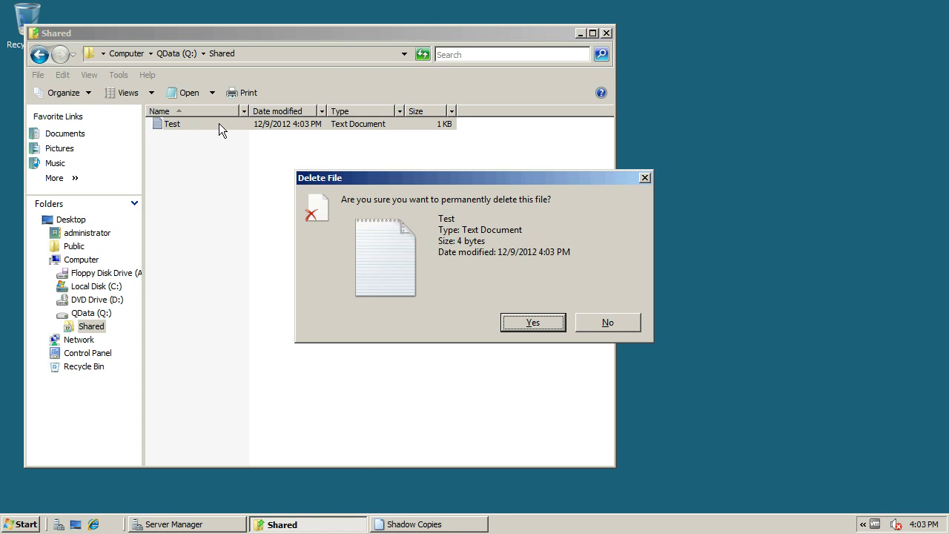
key("Return")
Create a shadow copy of the Q: volume while the Shared folder is empty
left_click(418, 525)
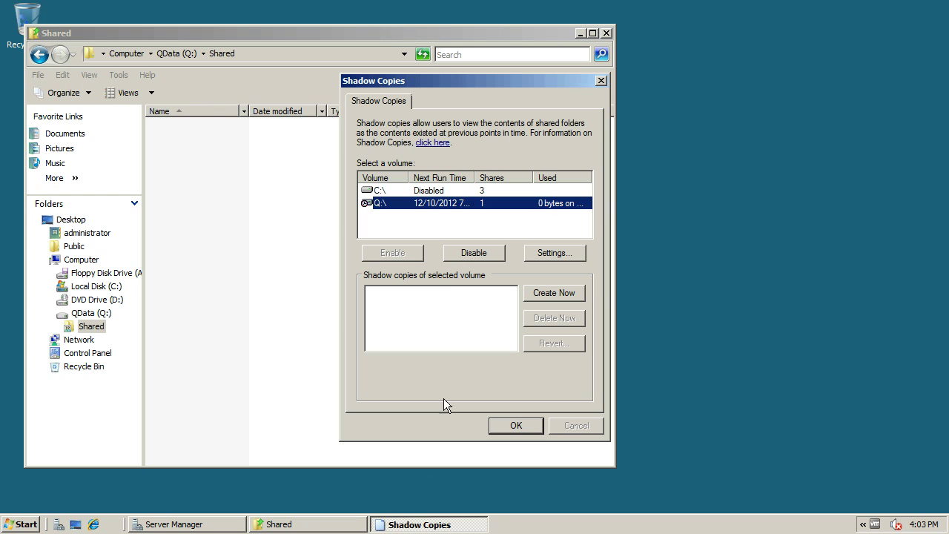
left_click(536, 287)
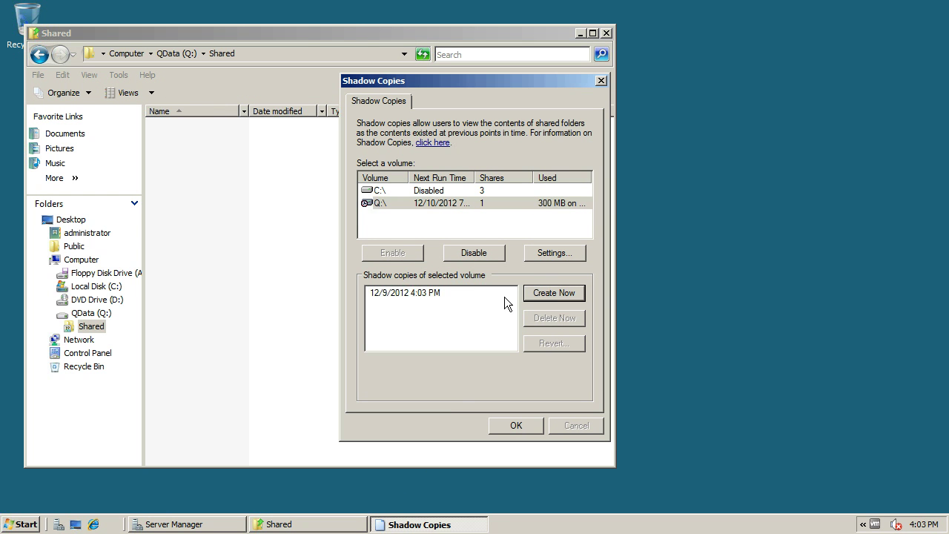
Create a new text document named Test in the Shared folder
left_click(232, 235)
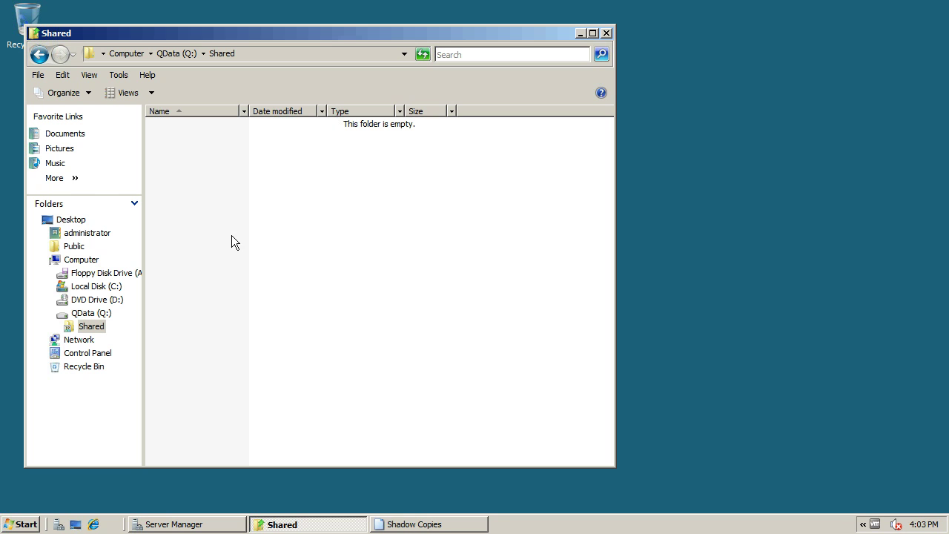
right_click(231, 235)
mouse_move(319, 380)
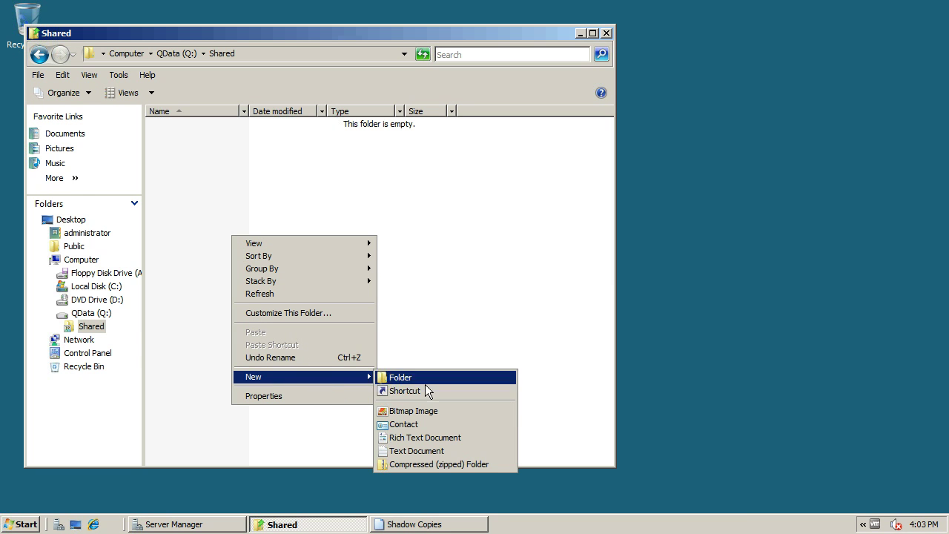
left_click(441, 450)
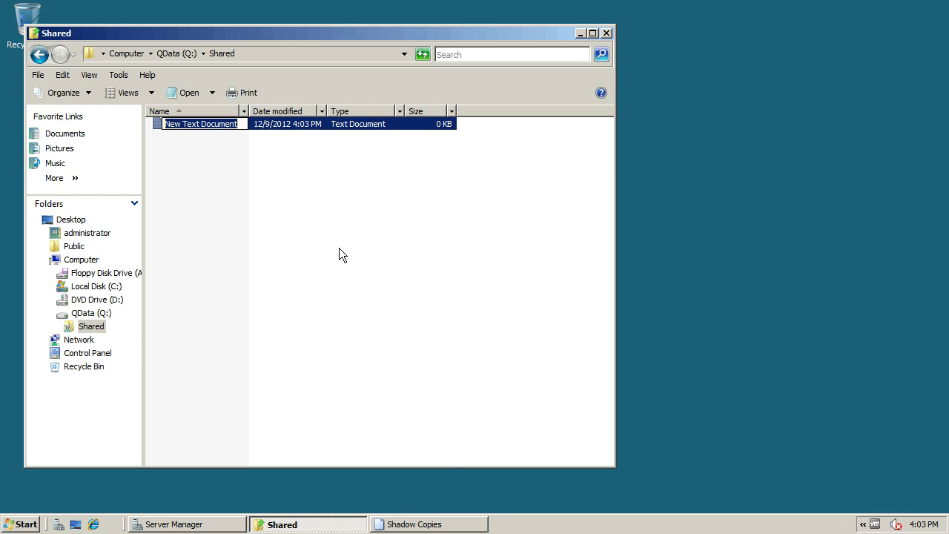
type("Test")
key("Return")
Write "Test" in the new Test document and save it on closing
key("Return")
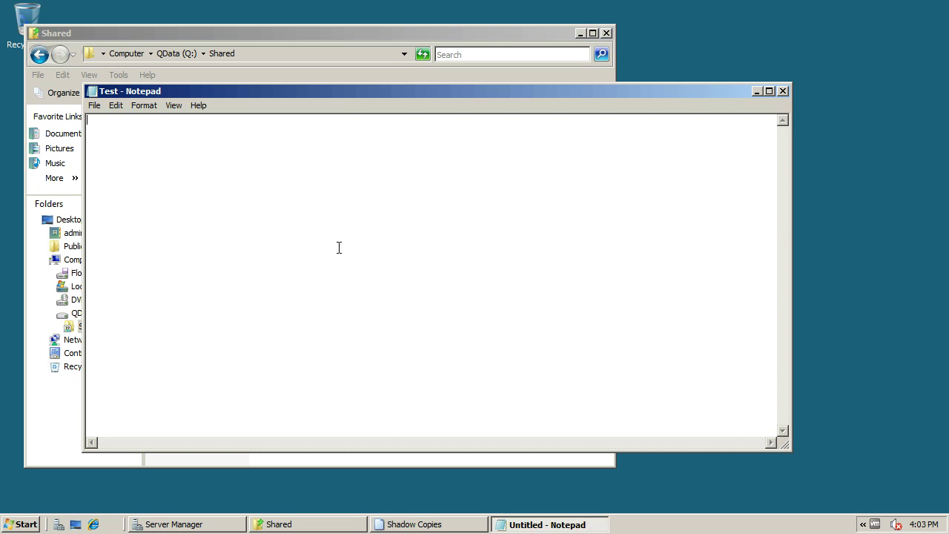
type("Test")
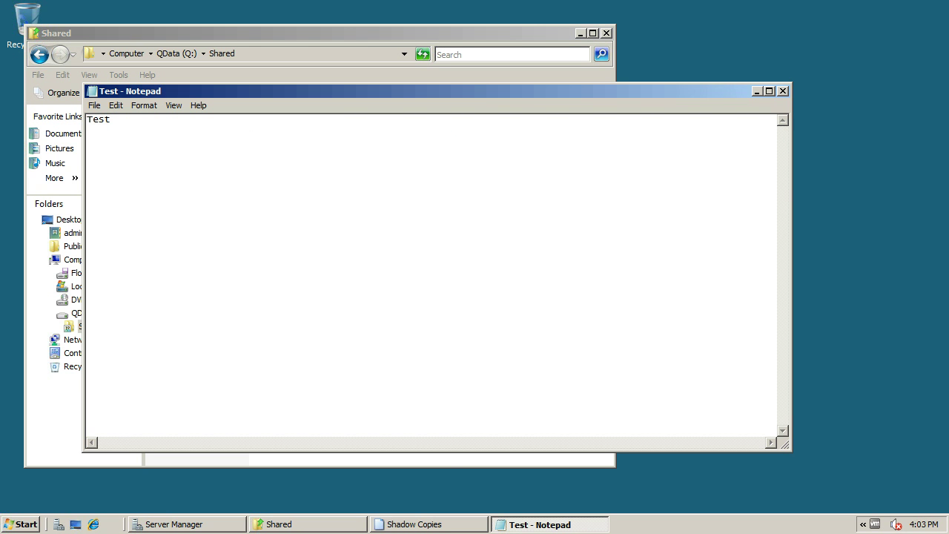
left_click(781, 91)
left_click(448, 270)
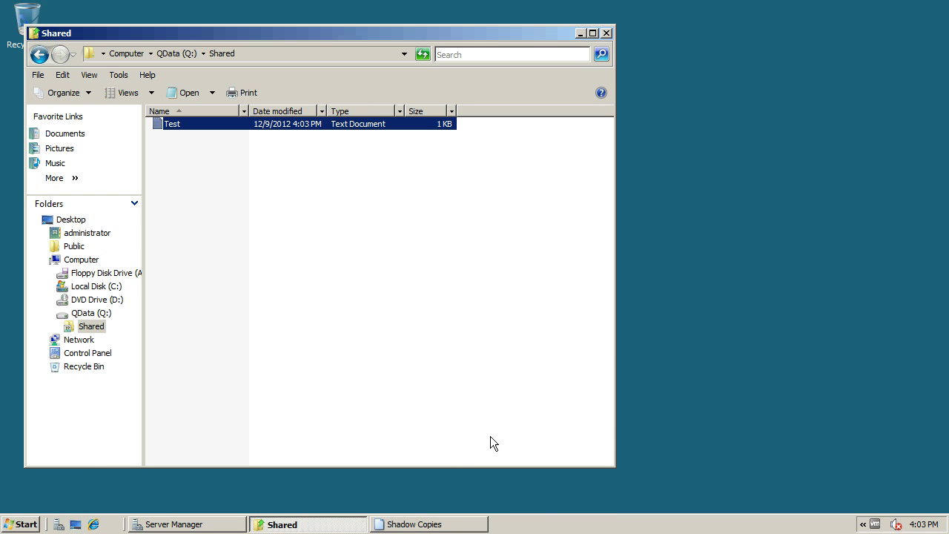
Revert the Q: volume to its 12/9/2012 4:03 PM shadow copy, confirming the volume revert
left_click(424, 525)
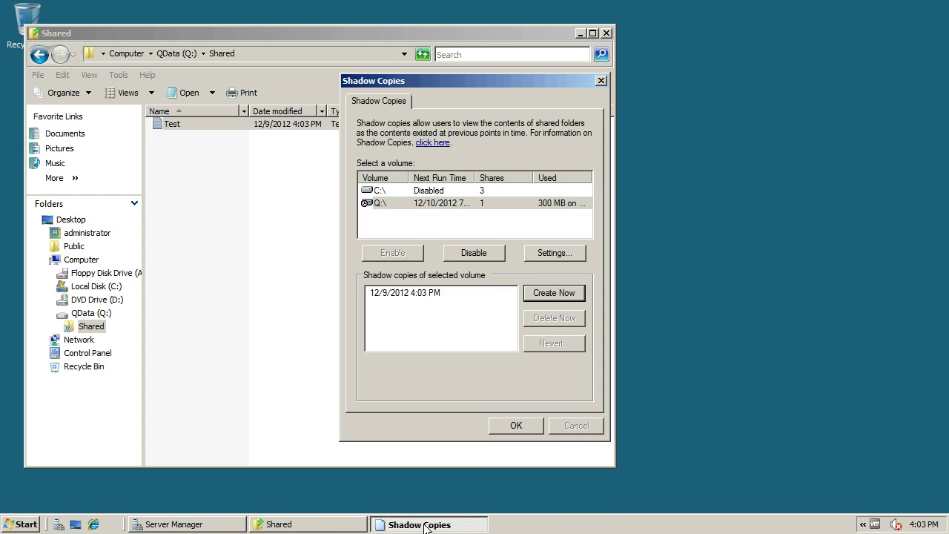
left_click(427, 292)
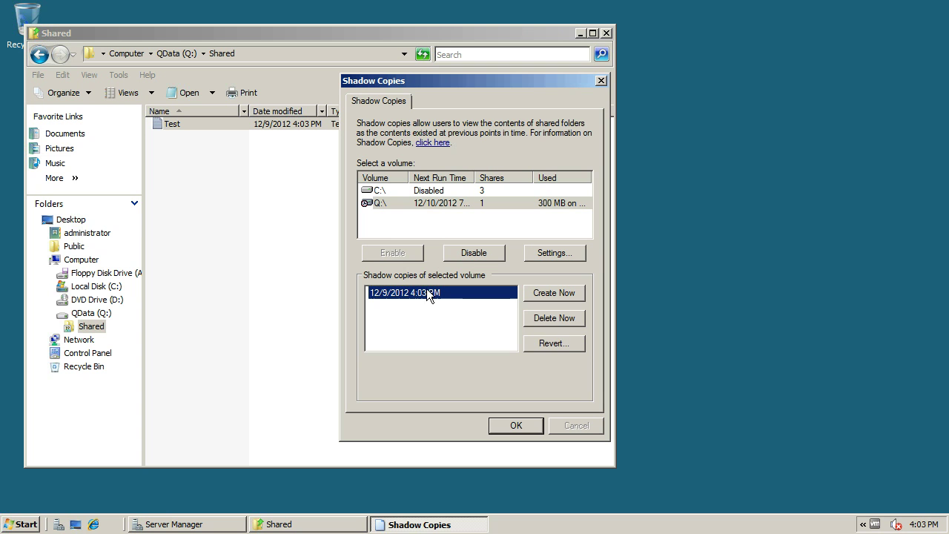
left_click(550, 342)
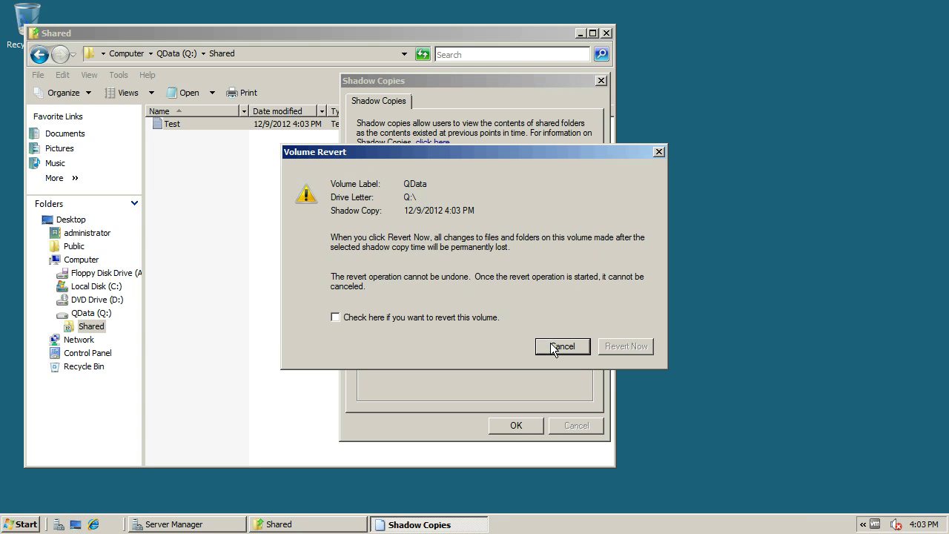
left_click(438, 321)
left_click(627, 347)
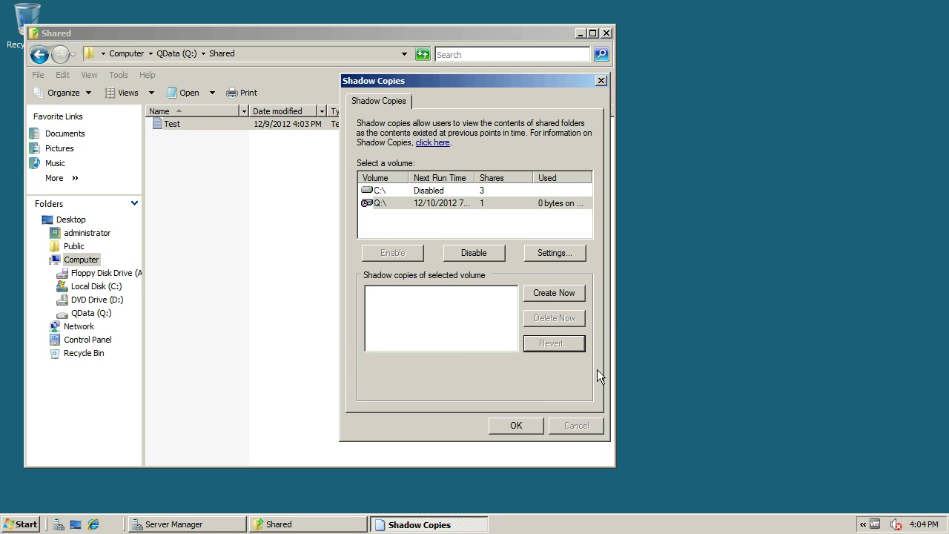
Refresh the Shared folder on the Q: drive to check its contents
left_click(516, 425)
right_click(212, 331)
left_click(258, 391)
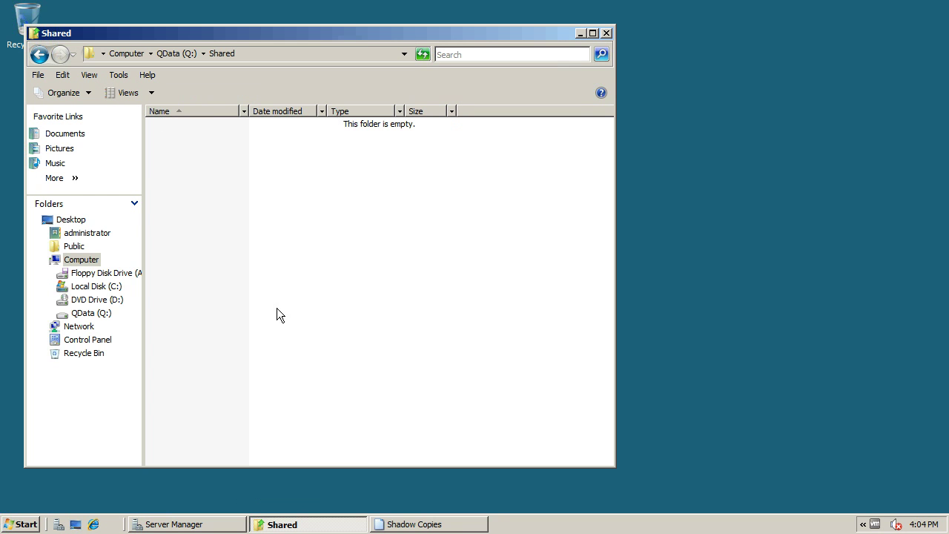
Create another shadow copy of the Q: volume immediately
left_click(414, 524)
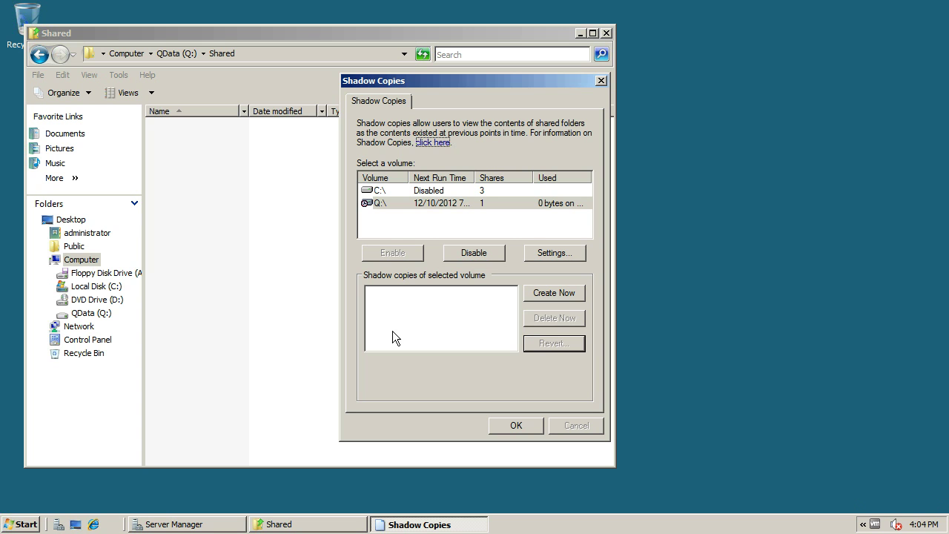
left_click(400, 205)
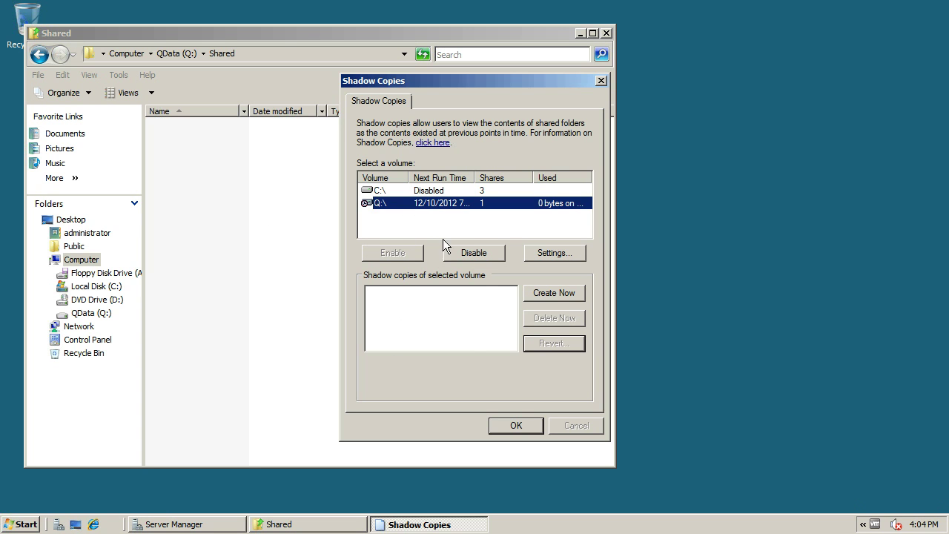
left_click(559, 291)
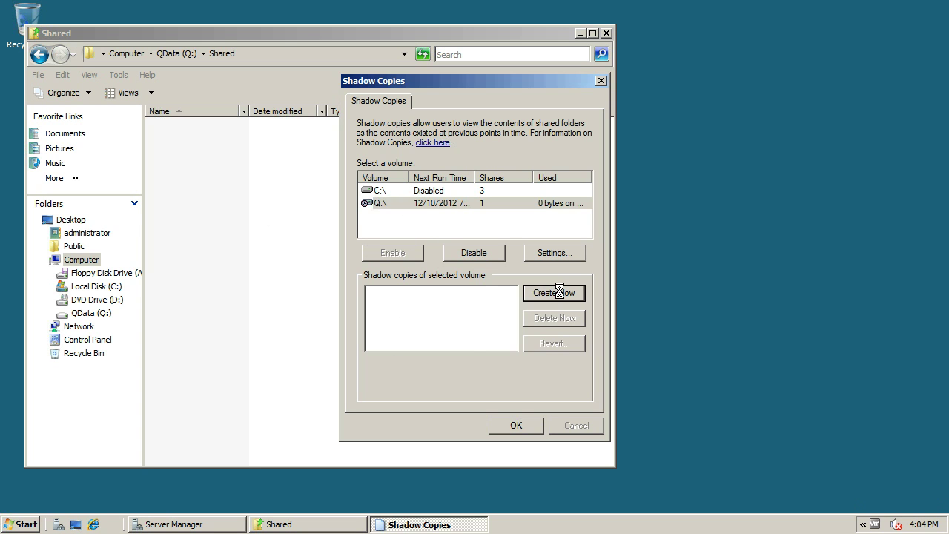